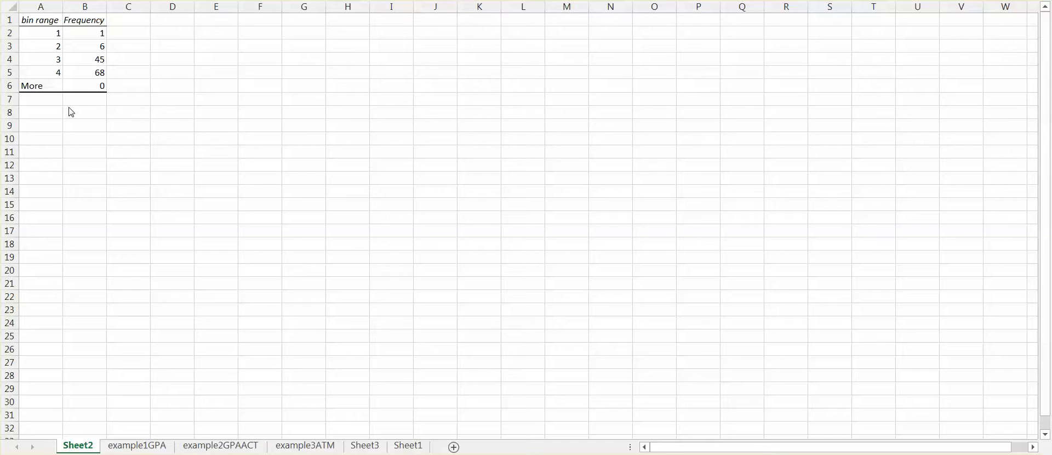
# Enter the note "Relative frequency =frequency/total sample size" in cell A8 below the frequency table.
pyautogui.click(44, 113)
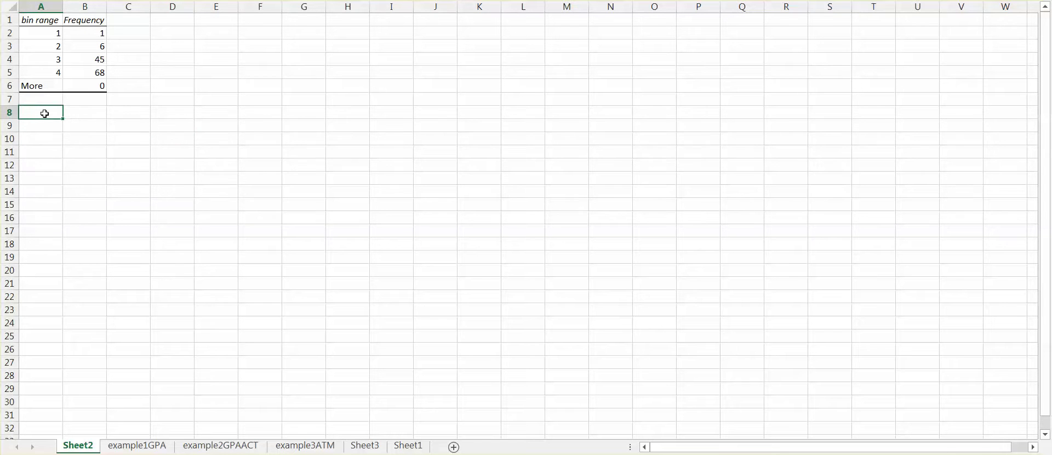
pyautogui.write('Relative frequency =frequ')
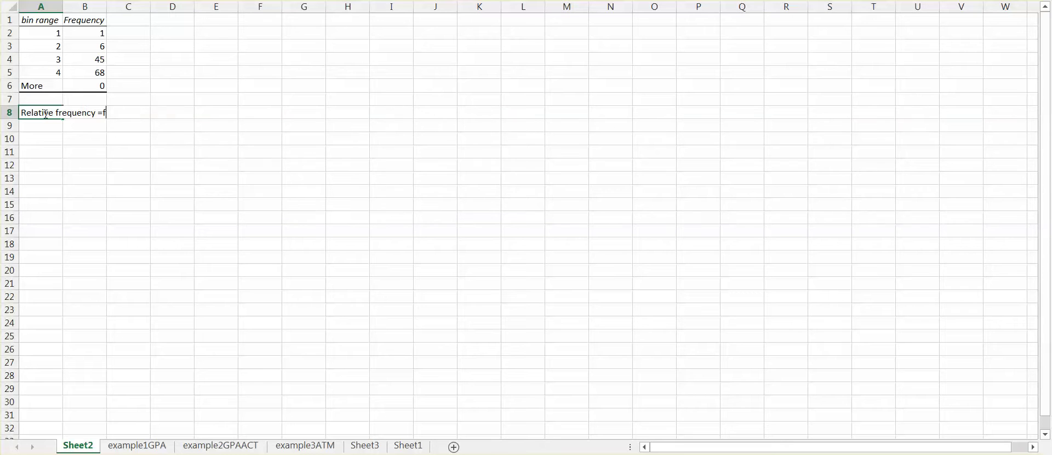
pyautogui.write('ency')
pyautogui.write('/total sam')
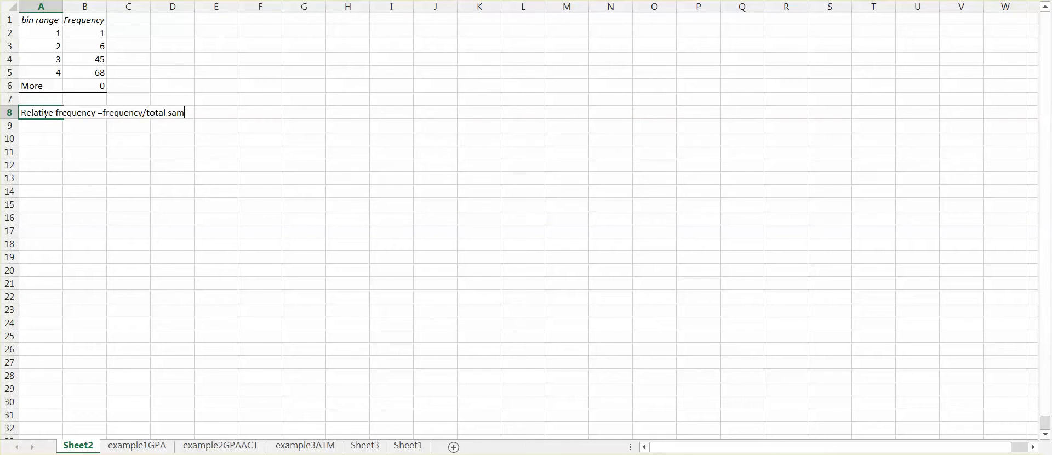
pyautogui.write('ple size')
# Enter the note "Percent frequency = relative frequency*100%" in cell A9.
pyautogui.click(33, 131)
pyautogui.write('Per')
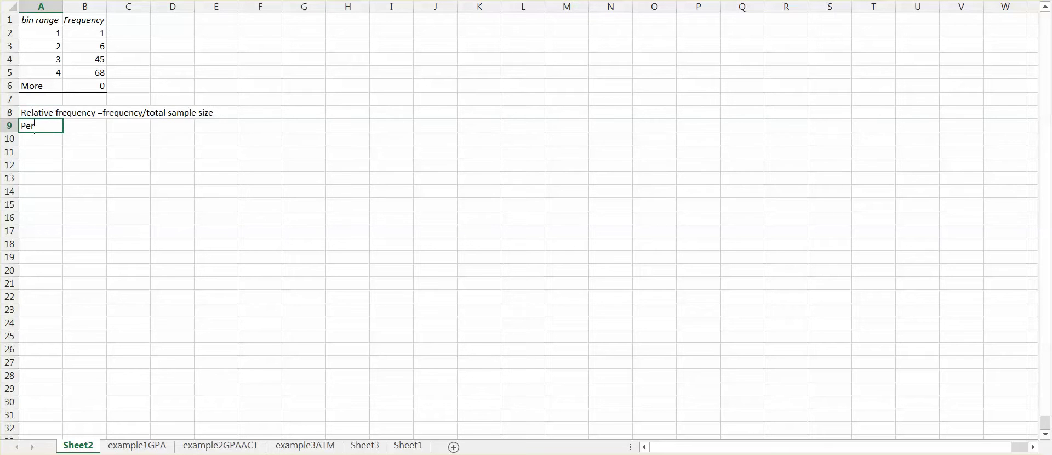
pyautogui.write('cent frequency = relative frequency')
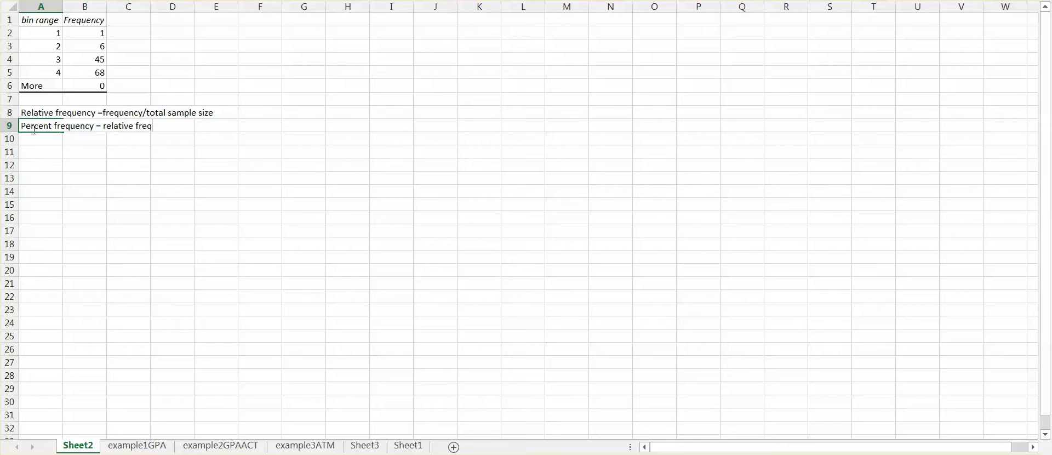
pyautogui.write('*100%')
pyautogui.click(102, 192)
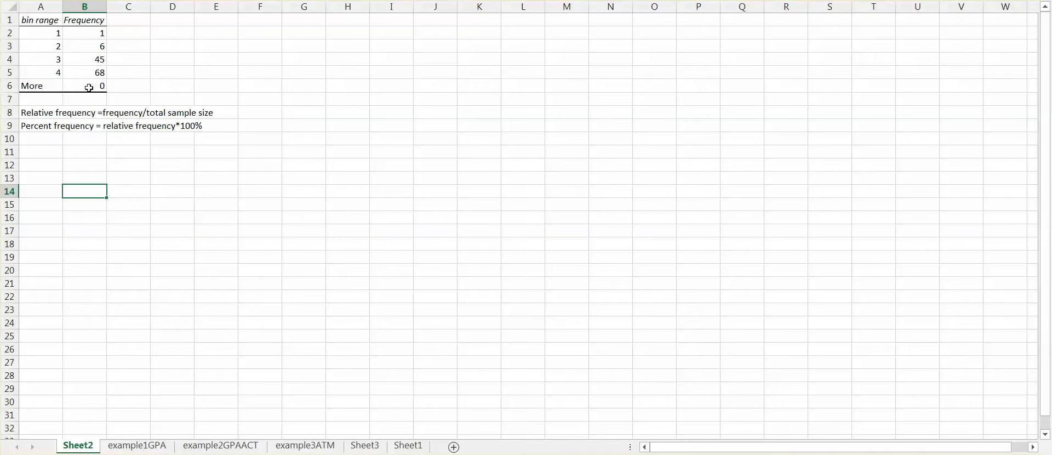
# Label cell A7 "total" and sum the frequencies B2:B6 in cell B7.
pyautogui.click(44, 99)
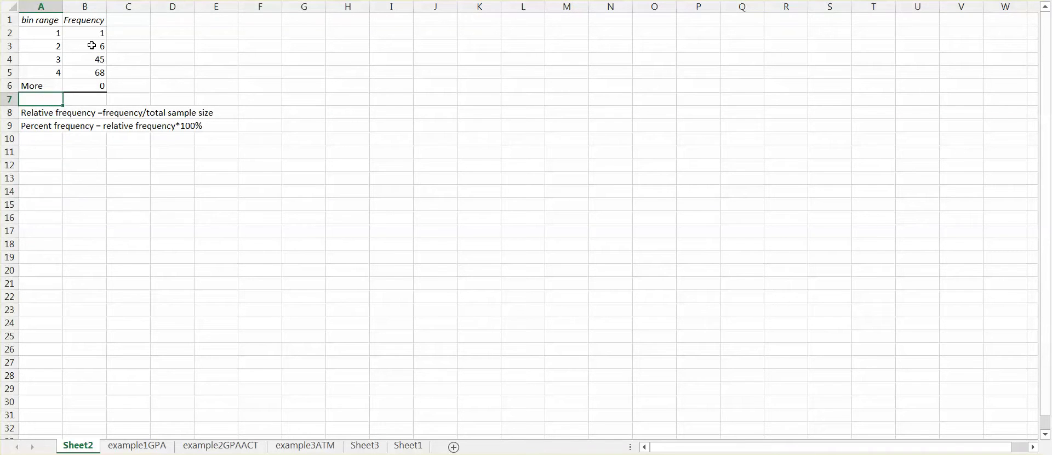
pyautogui.write('total')
pyautogui.click(97, 99)
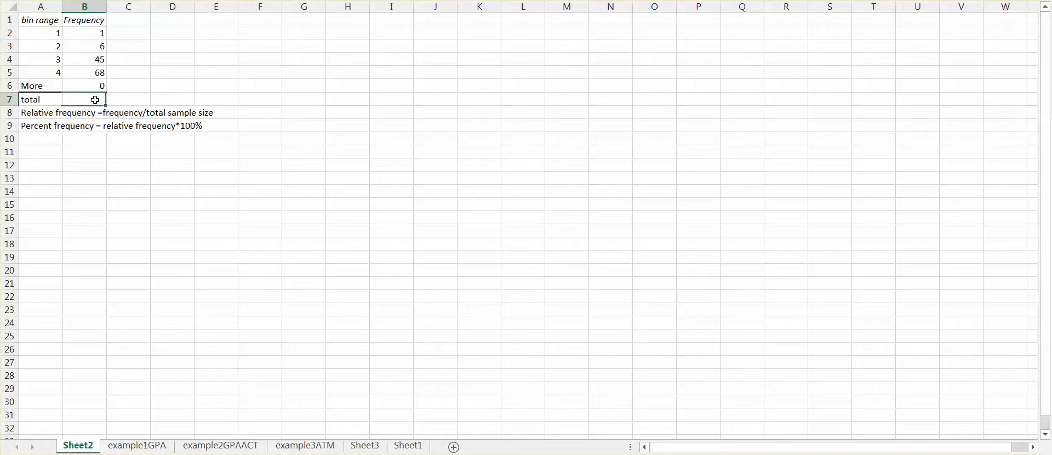
pyautogui.write('=sum(')
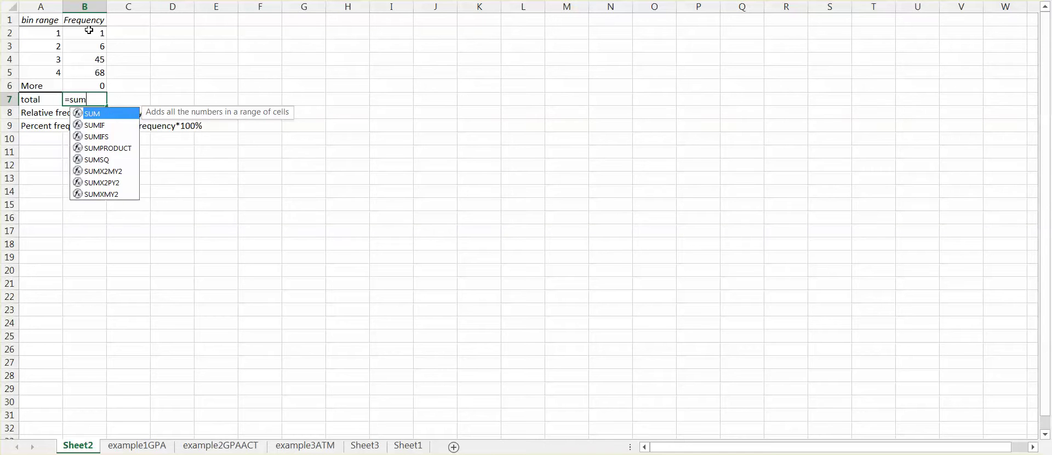
pyautogui.moveTo(89, 30); pyautogui.dragTo(96, 83)
pyautogui.write(')')
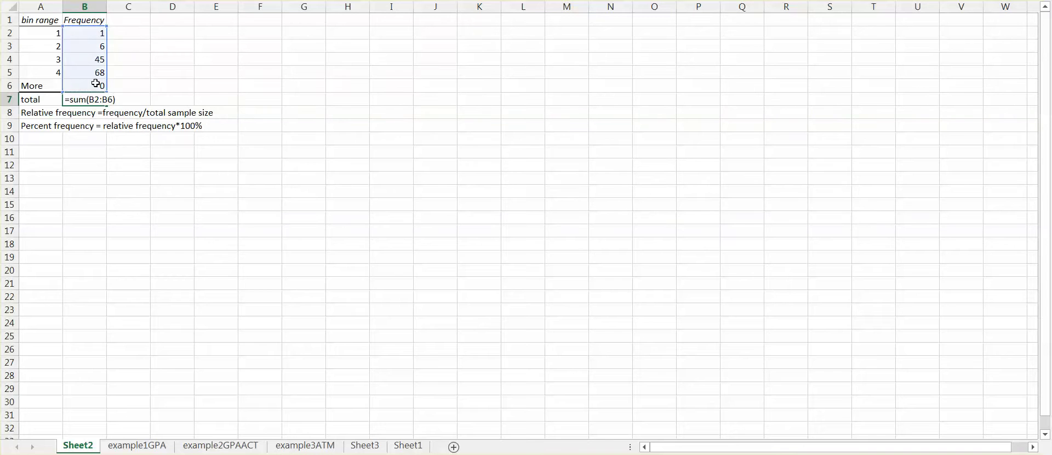
pyautogui.press('Return')
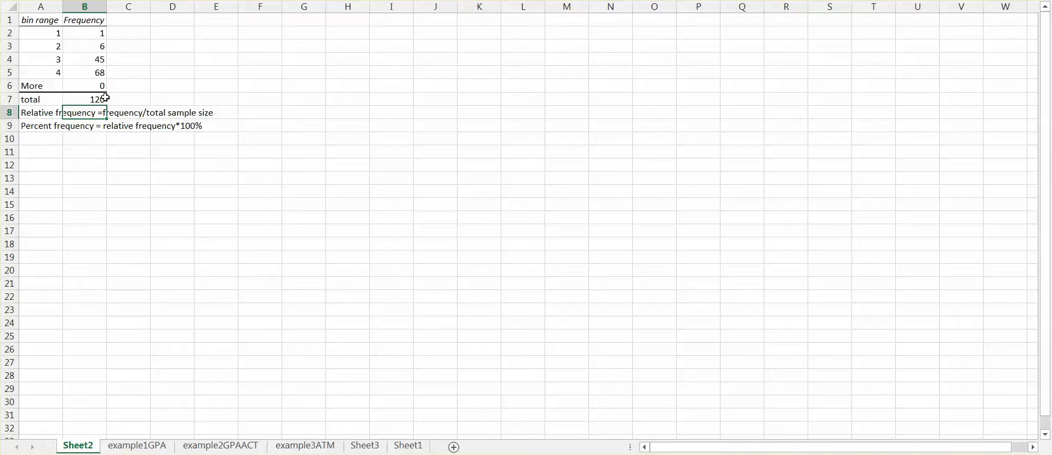
# Add the column heading "Relative Freq" in cell C1.
pyautogui.click(125, 21)
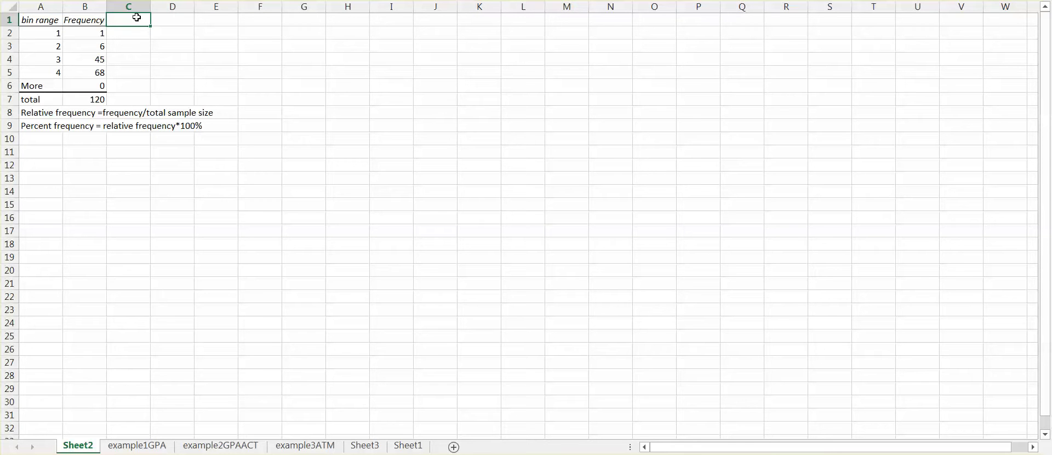
pyautogui.write('Relative Freq')
pyautogui.press('Return')
# Calculate the relative frequency in C2 as B2 divided by an absolute reference to B7, and fill it down to C6.
pyautogui.write('=')
pyautogui.click(84, 33)
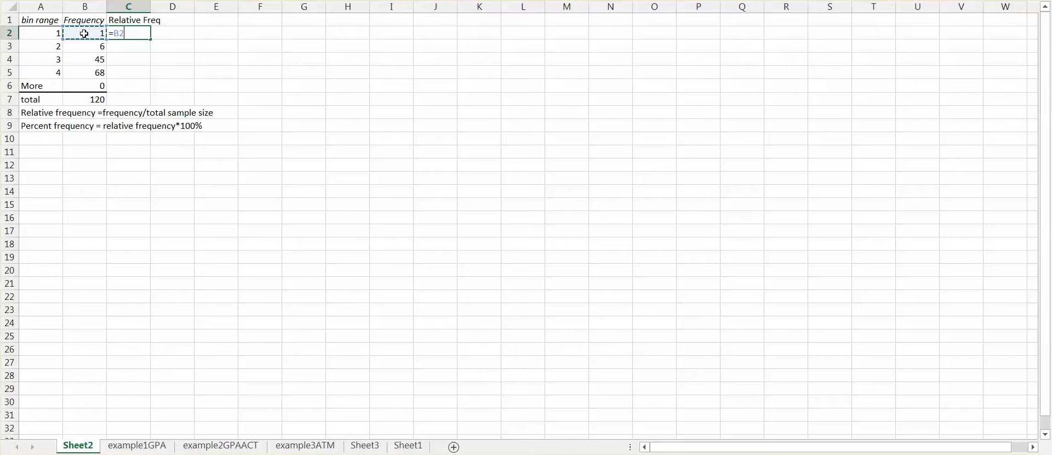
pyautogui.write('/')
pyautogui.click(92, 98)
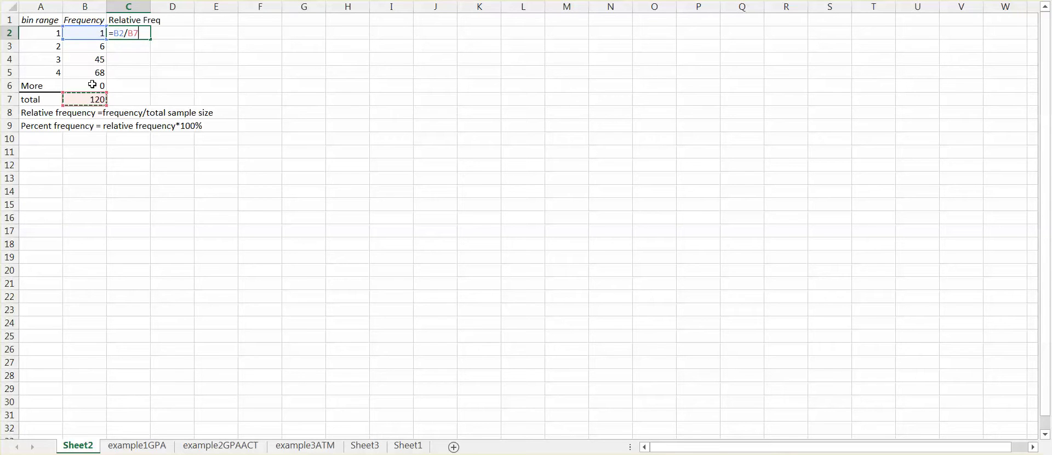
pyautogui.click(135, 34)
pyautogui.press('F4')
pyautogui.press('Return')
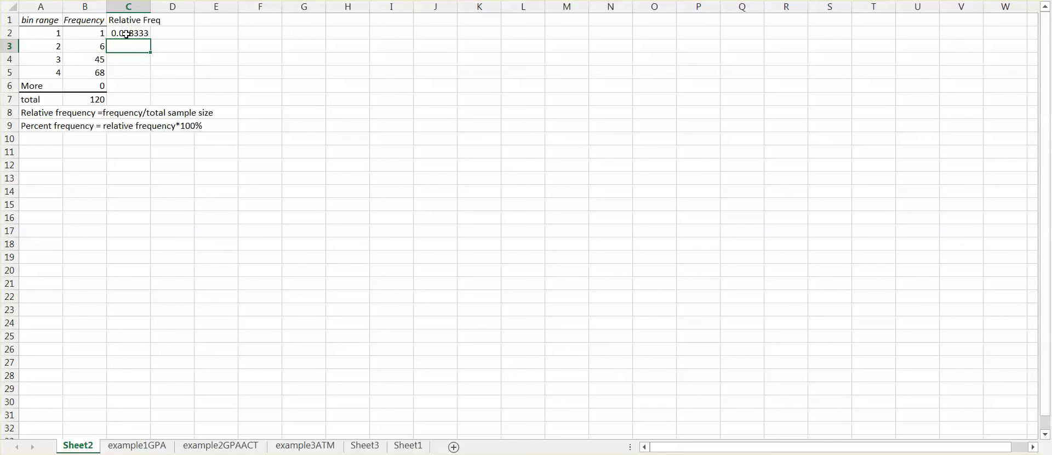
pyautogui.click(144, 35)
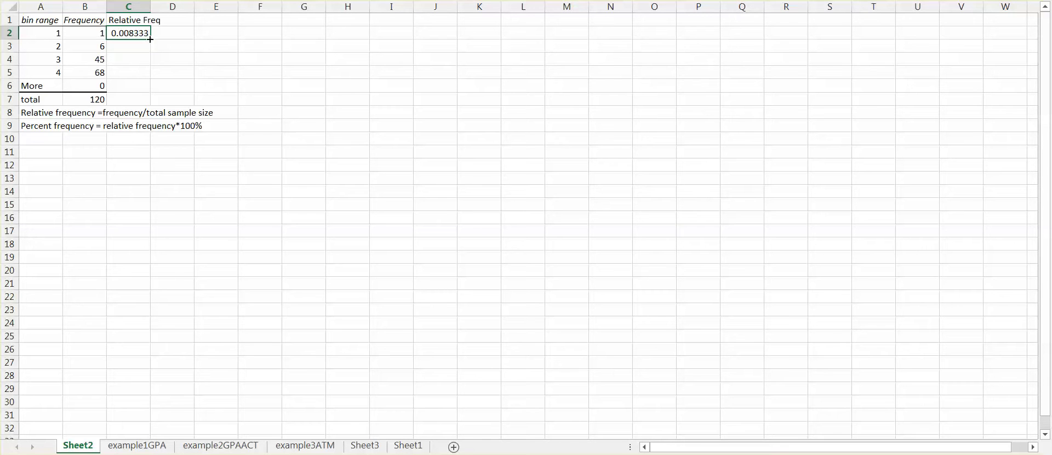
pyautogui.moveTo(150, 40); pyautogui.dragTo(157, 89)
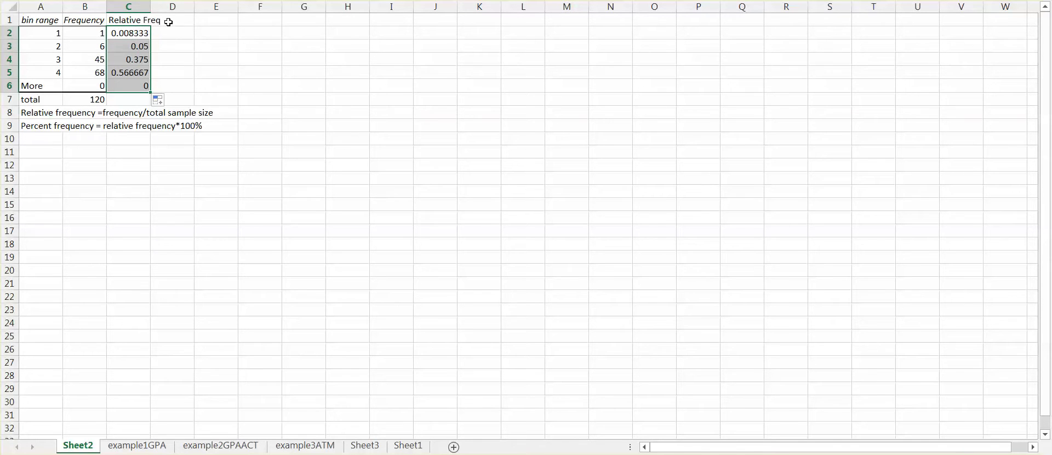
# Add the column heading "Percent Freq" in cell D1.
pyautogui.click(166, 21)
pyautogui.click(66, 122)
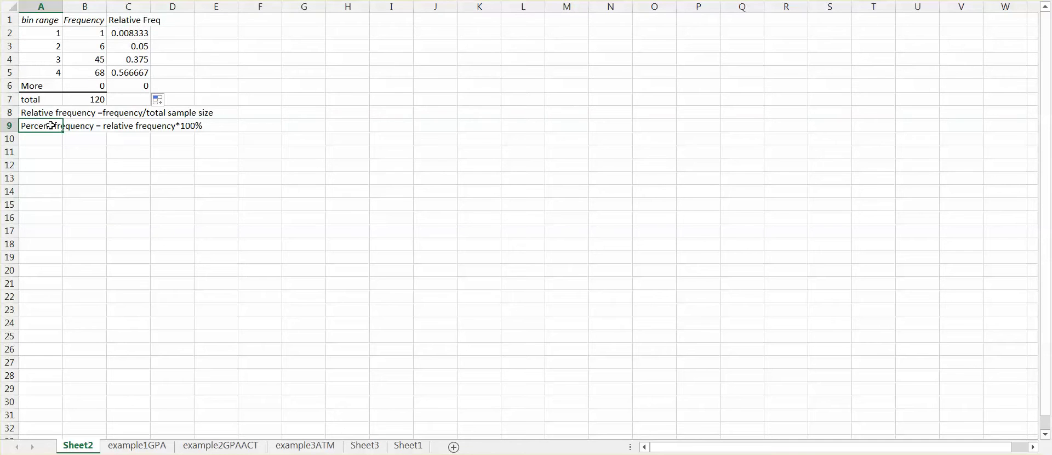
pyautogui.click(172, 22)
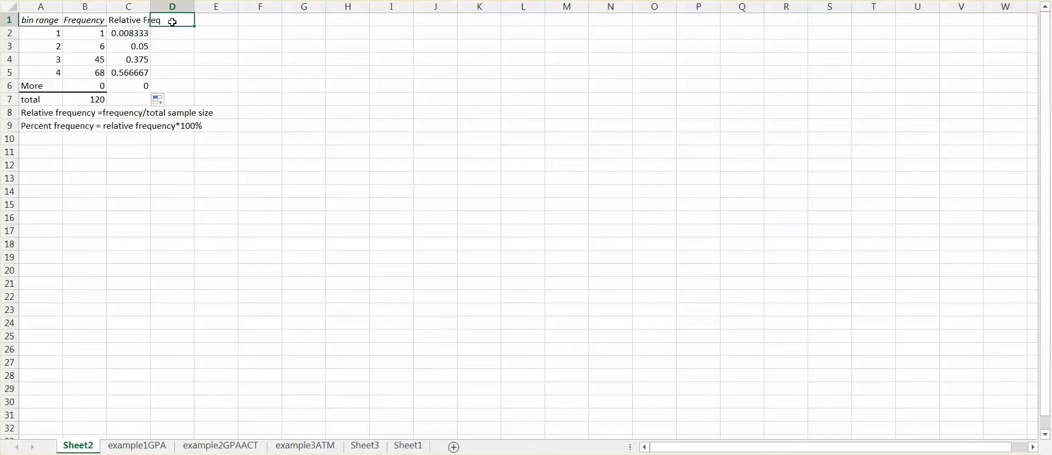
pyautogui.write('Perce')
pyautogui.press('BackSpace')
pyautogui.press('BackSpace')
pyautogui.write('ercent Freq')
pyautogui.press('Return')
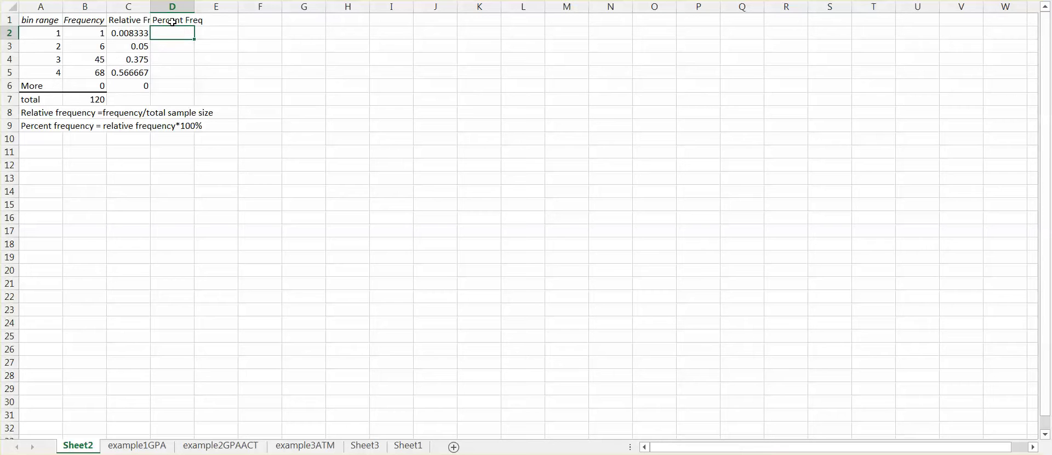
# Calculate the percent frequency in D2 with =C2*100 and fill the formula down to D6.
pyautogui.write('=')
pyautogui.click(131, 34)
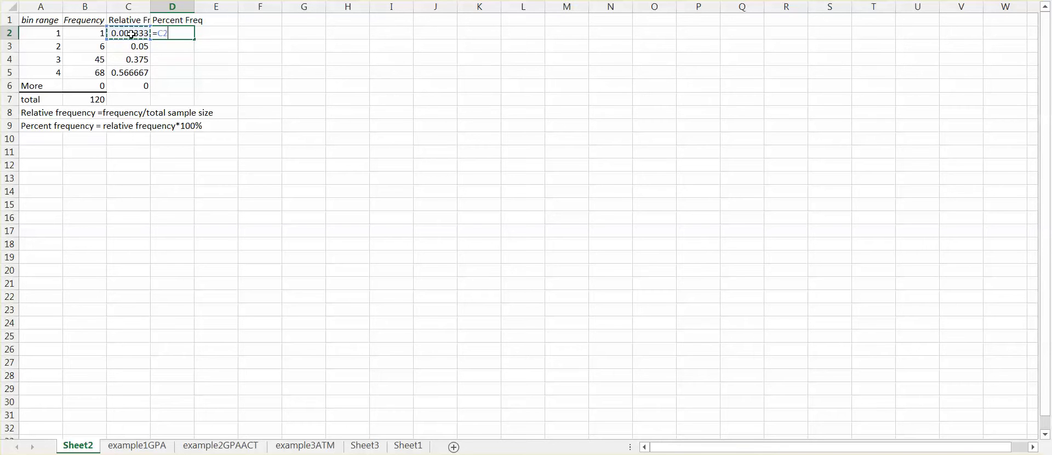
pyautogui.write('*100')
pyautogui.press('Return')
pyautogui.press('Up')
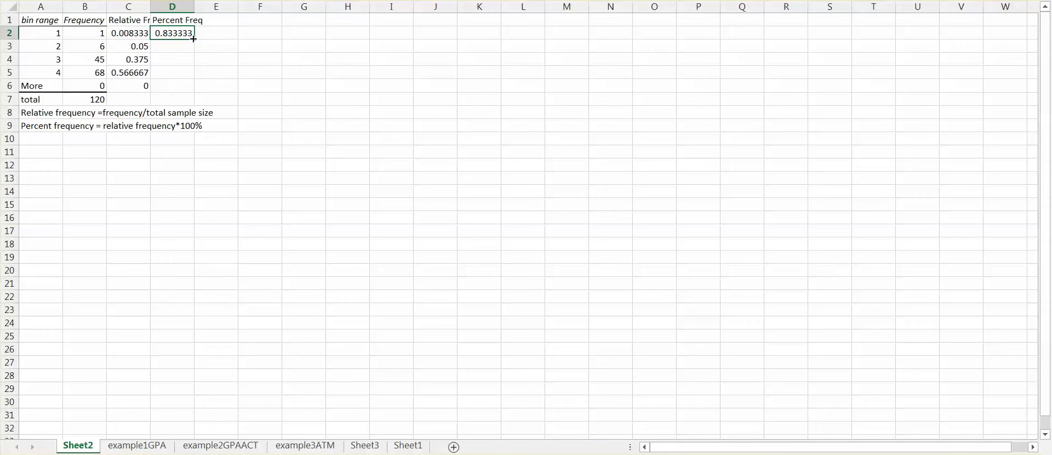
pyautogui.moveTo(194, 39); pyautogui.dragTo(195, 93)
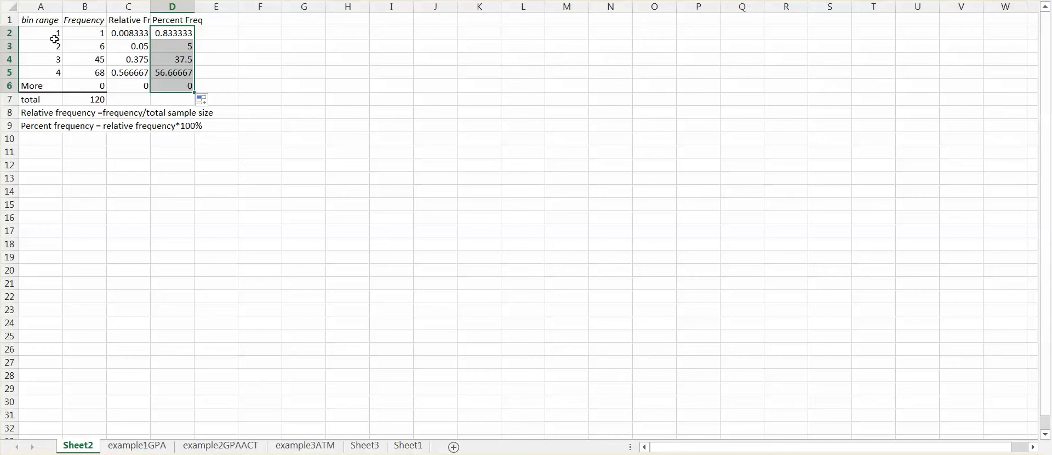
# Examine the bin range entries in A2 through A6.
pyautogui.click(52, 34)
pyautogui.click(52, 72)
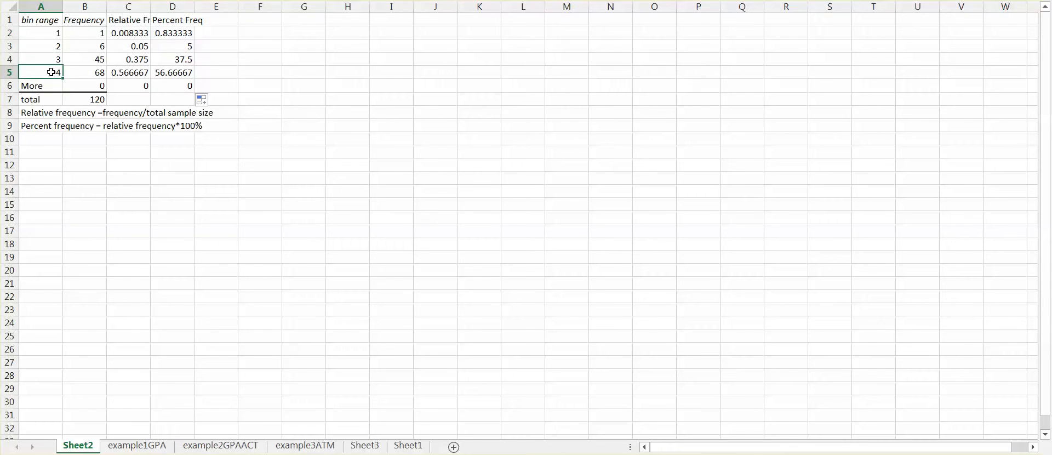
pyautogui.click(52, 34)
pyautogui.click(51, 46)
pyautogui.click(50, 59)
pyautogui.click(49, 72)
pyautogui.click(47, 83)
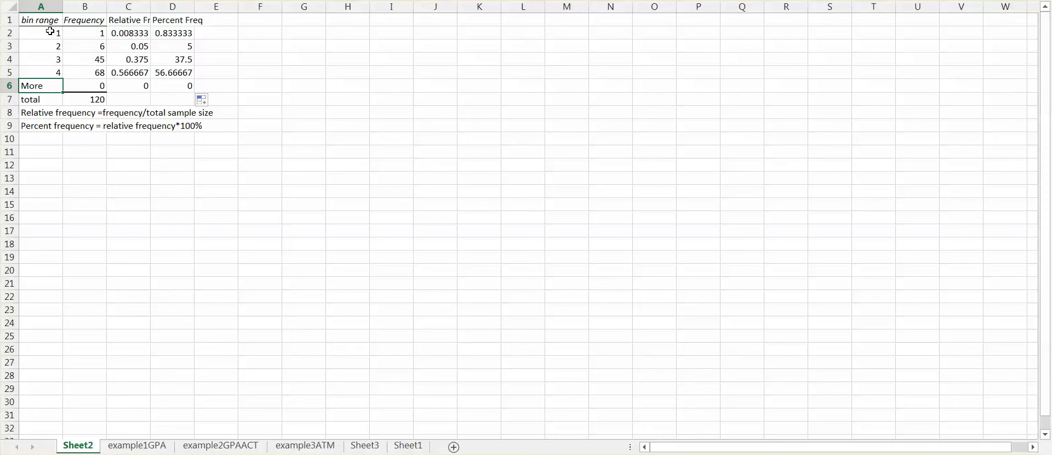
pyautogui.click(50, 33)
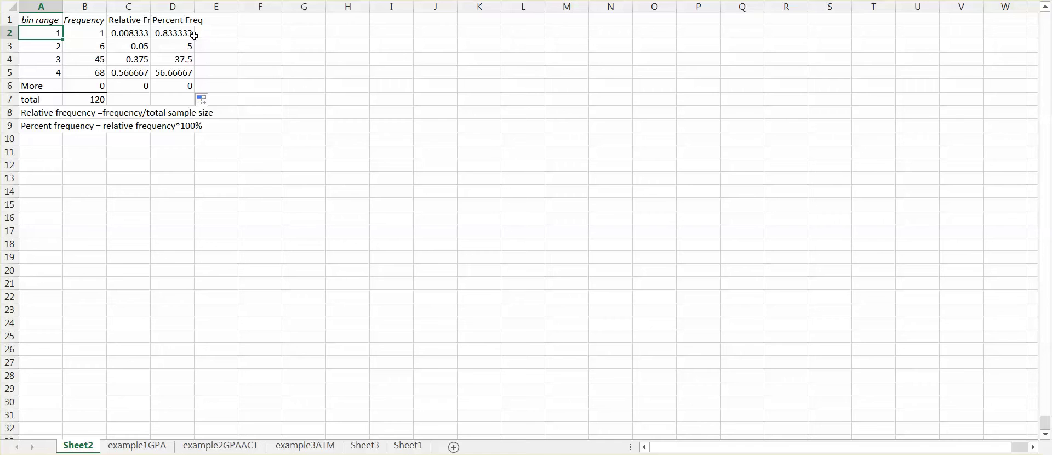
pyautogui.click(233, 33)
pyautogui.click(50, 31)
pyautogui.write('G')
pyautogui.press('Escape')
# Enter the interval description "0<GPA<=1" in cell E2 for the first bin.
pyautogui.click(214, 31)
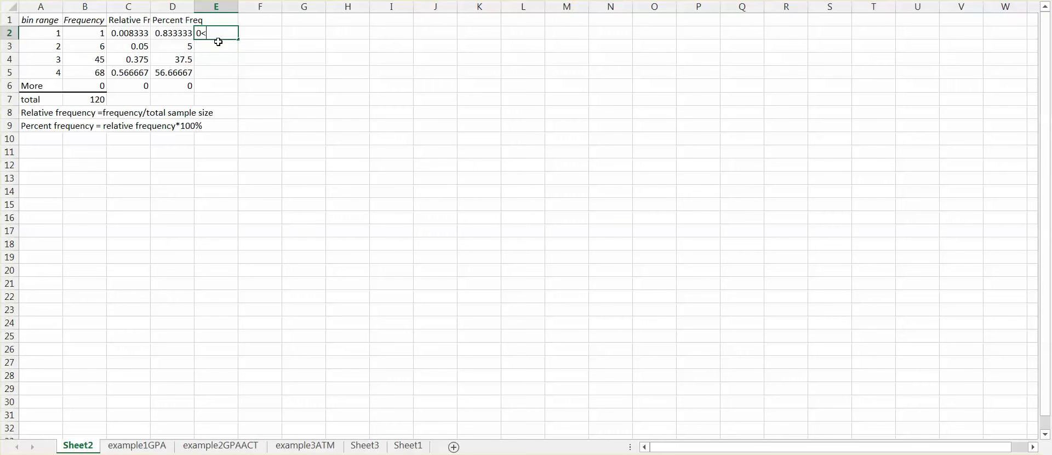
pyautogui.write('GPD')
pyautogui.write('<=1')
pyautogui.press('Return')
# Enter the interval descriptions "1<GPA<=2" in E3 and "2<GPA<=3" in E4.
pyautogui.click(39, 44)
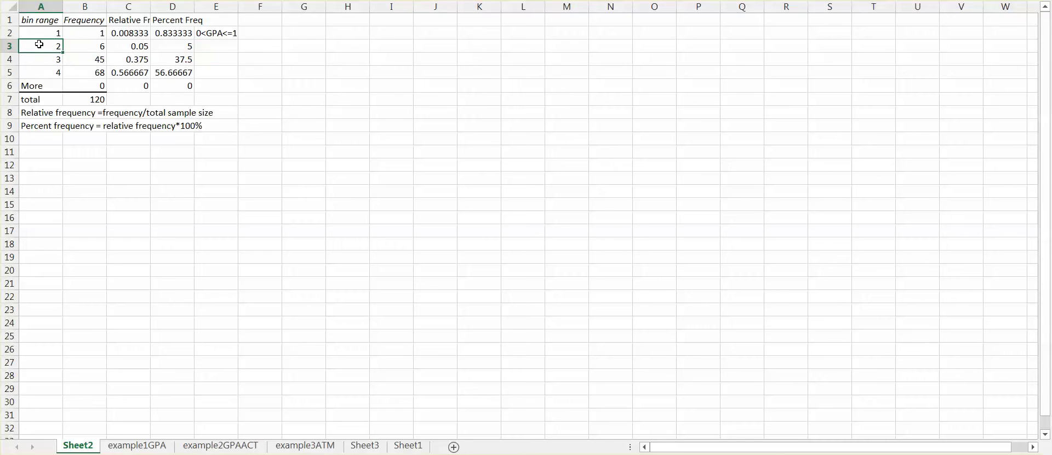
pyautogui.click(44, 32)
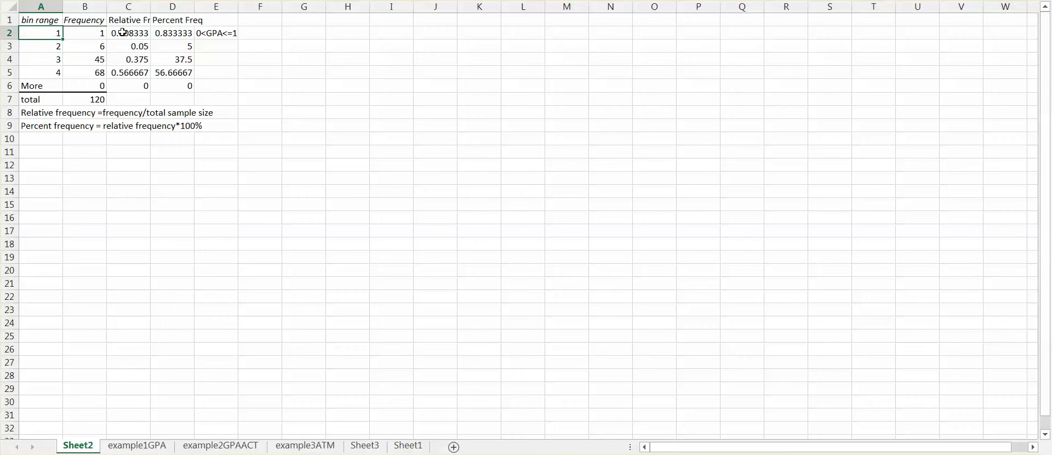
pyautogui.click(217, 46)
pyautogui.write('1')
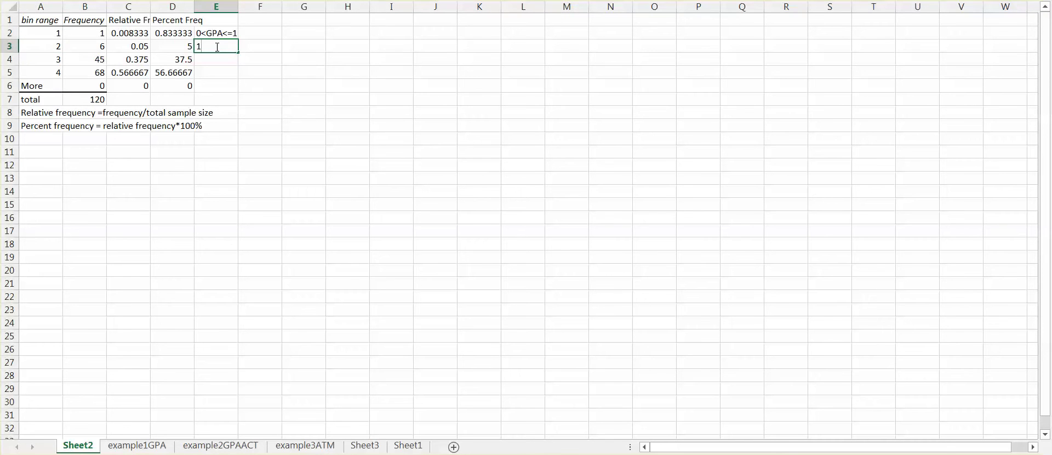
pyautogui.write('<GPA<=2')
pyautogui.press('Return')
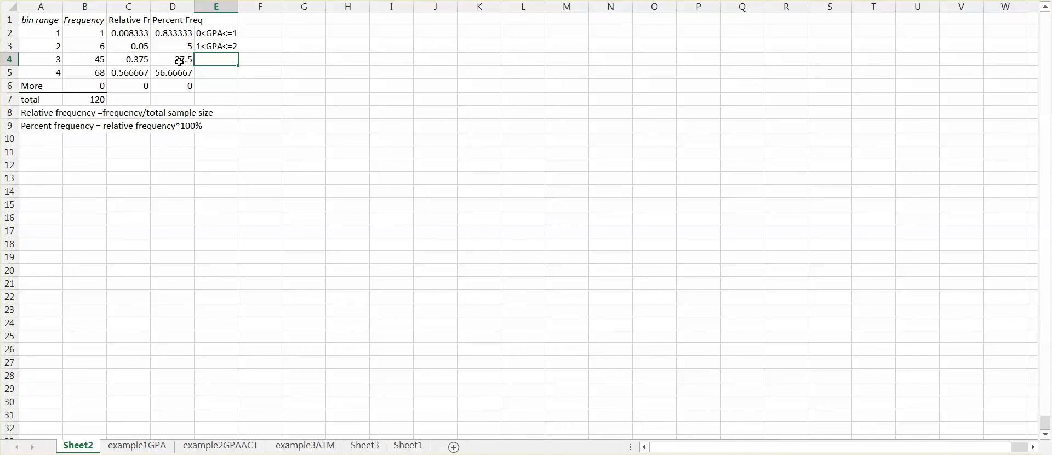
pyautogui.write('2<GPA<=3')
pyautogui.press('Return')
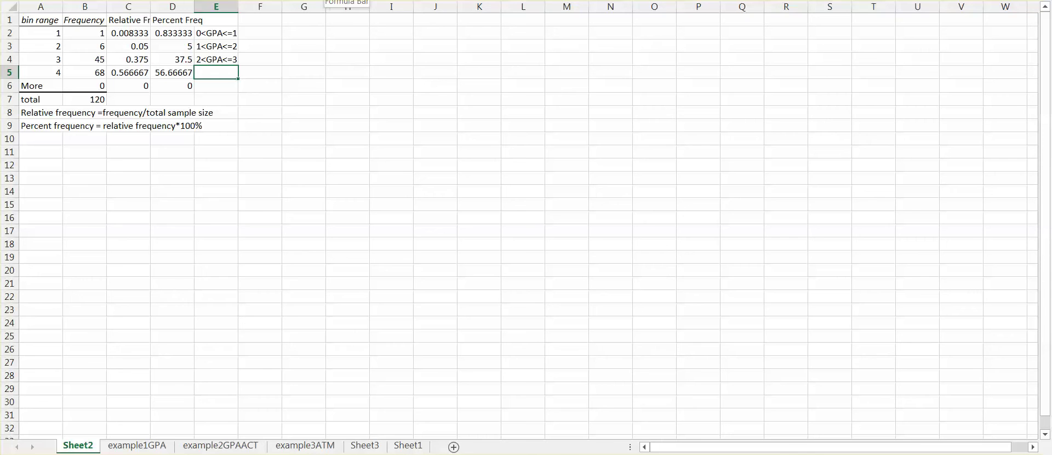
# Describe the last two bins with "3<GPA<=4" in E5 and "4<GPA" in E6.
pyautogui.write('3<GPA')
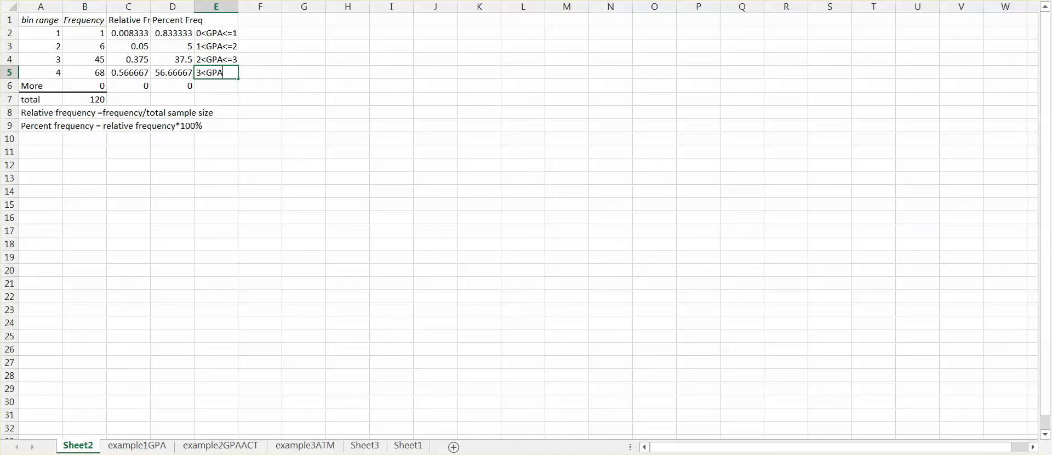
pyautogui.click(211, 91)
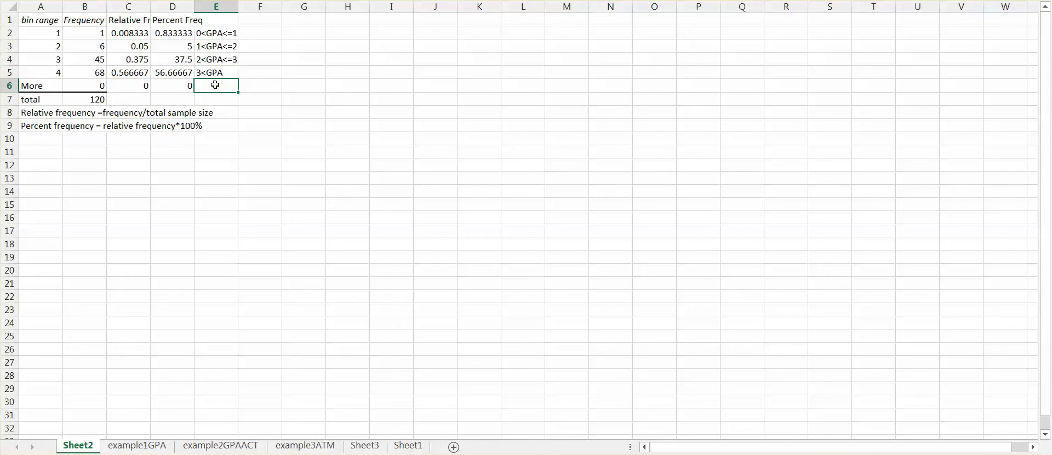
pyautogui.write('4<GPA')
pyautogui.click(225, 72)
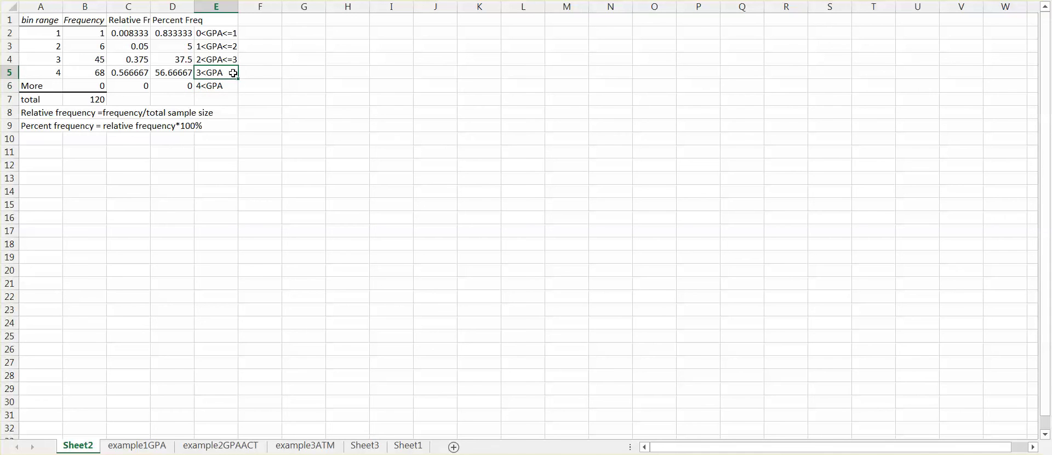
pyautogui.doubleClick(226, 71)
pyautogui.write('<=4')
pyautogui.press('Return')
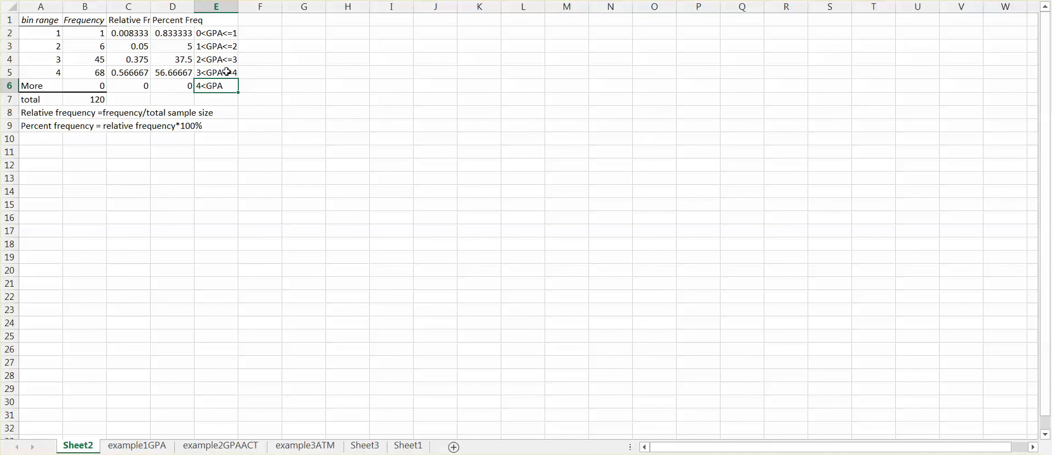